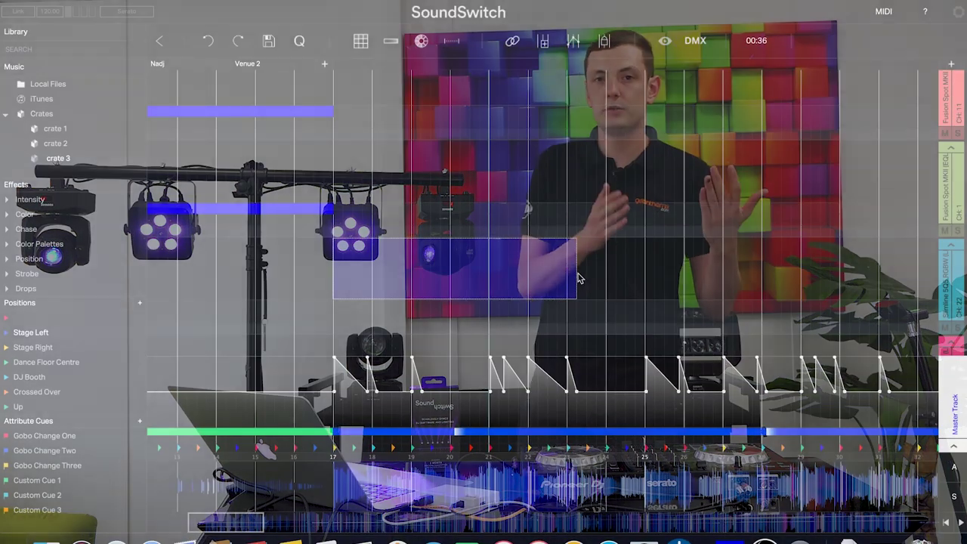
- Redraw the Slimline effect block over bars 14–17 and apply an 88%–90% strobe to it
drag(578, 278, 568, 278)
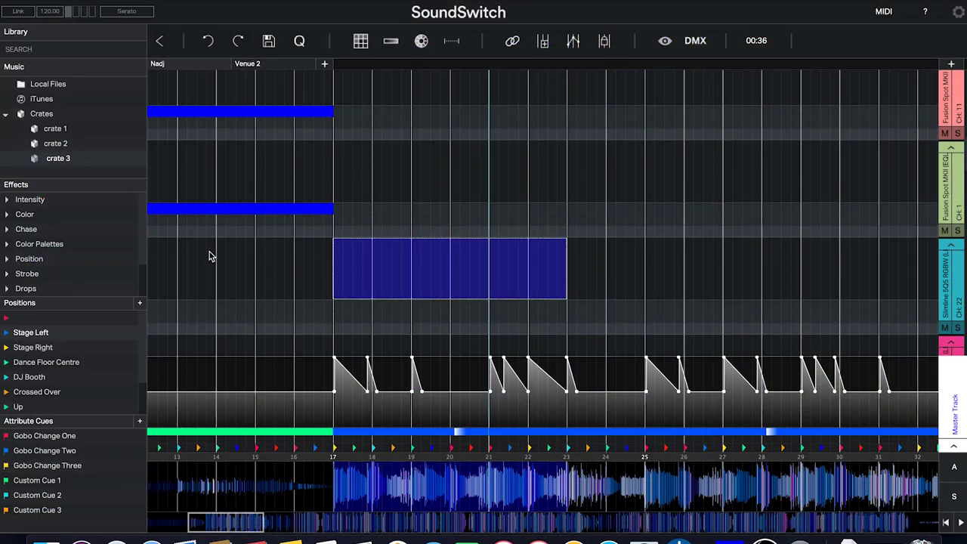
drag(211, 258, 340, 286)
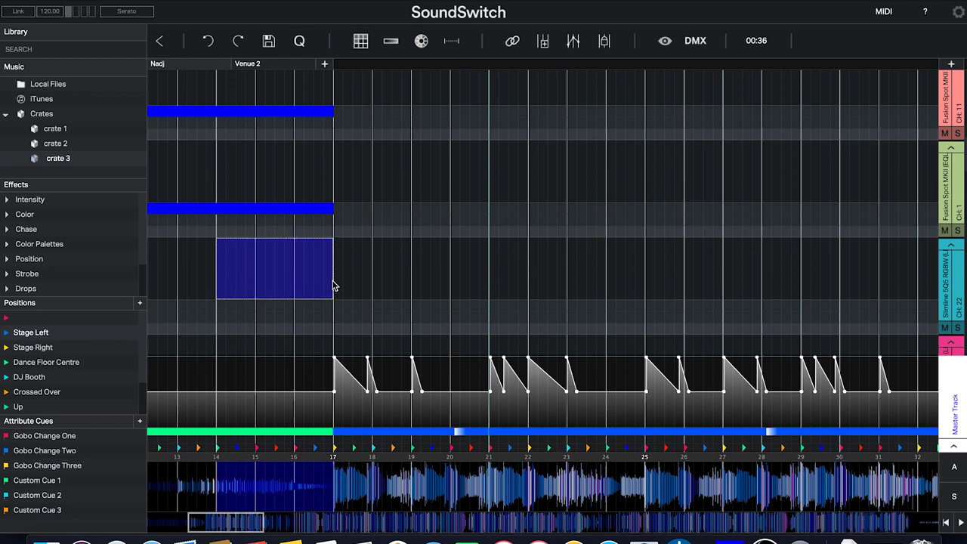
click(453, 42)
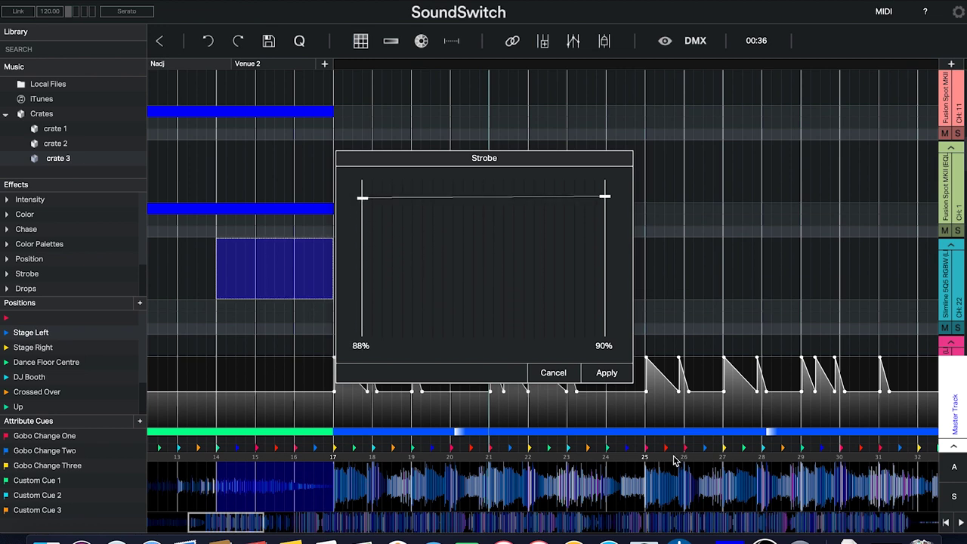
click(606, 373)
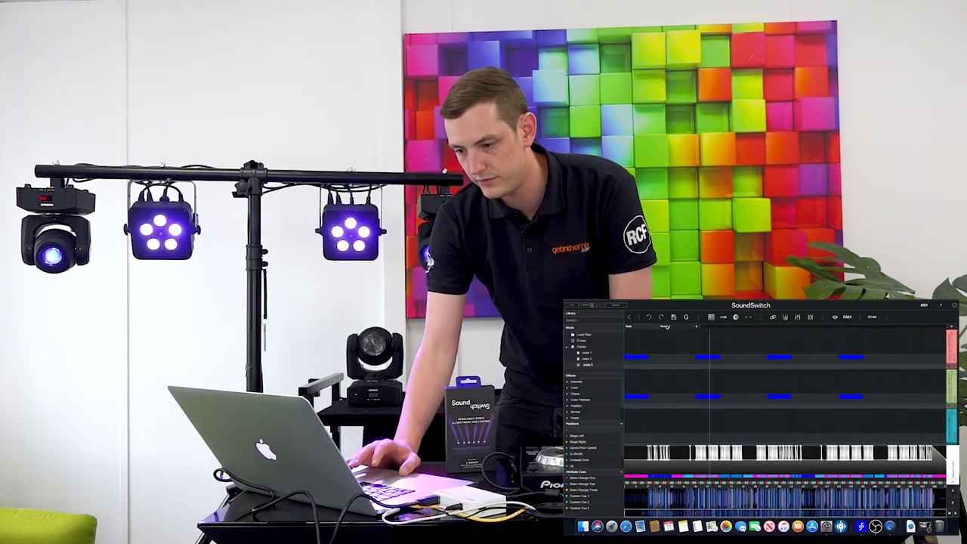
- Delete the selected effect blocks from both fixture tracks
key(Delete)
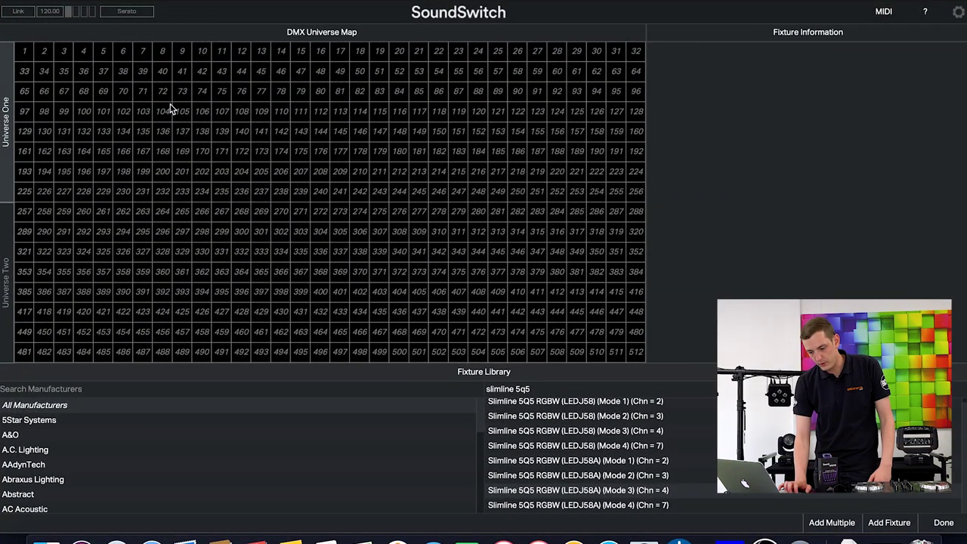
- Clear the old fixture search and browse the 5Star Systems, A&O and AAdynTech manufacturers
scroll(25, 433, down, 5)
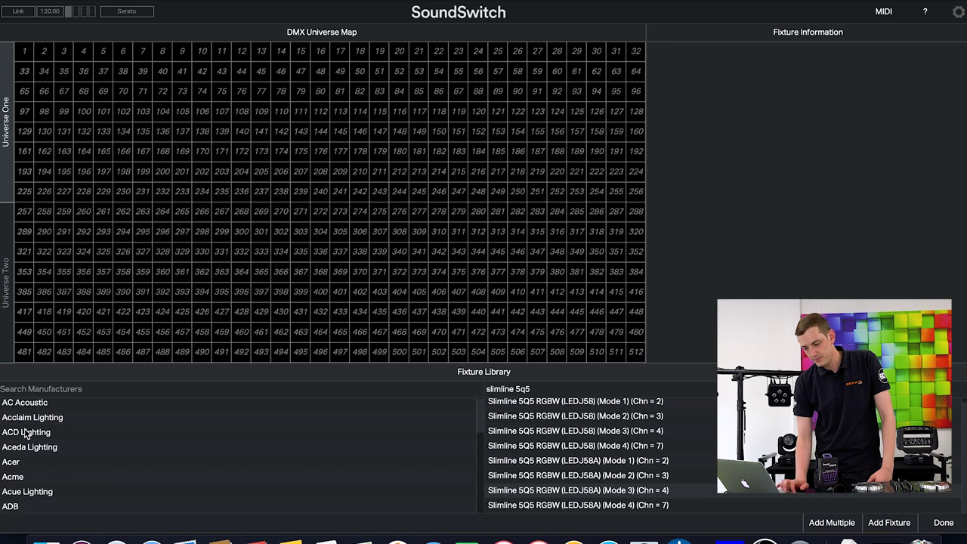
scroll(25, 433, up, 5)
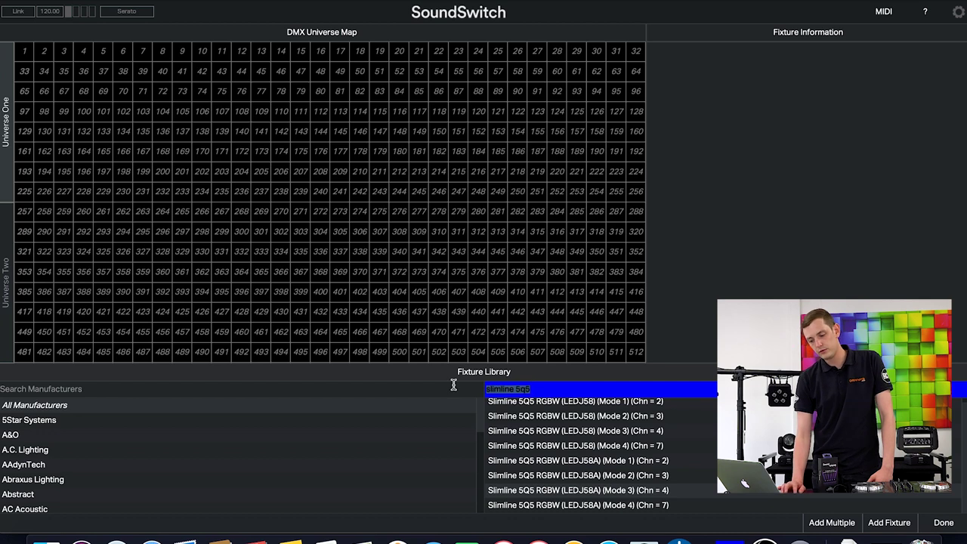
key(BackSpace)
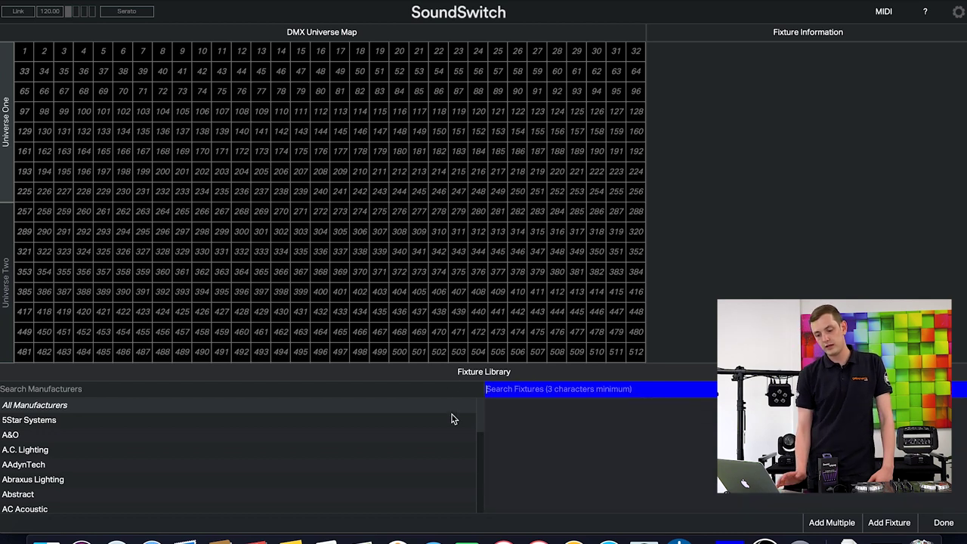
click(31, 424)
click(9, 436)
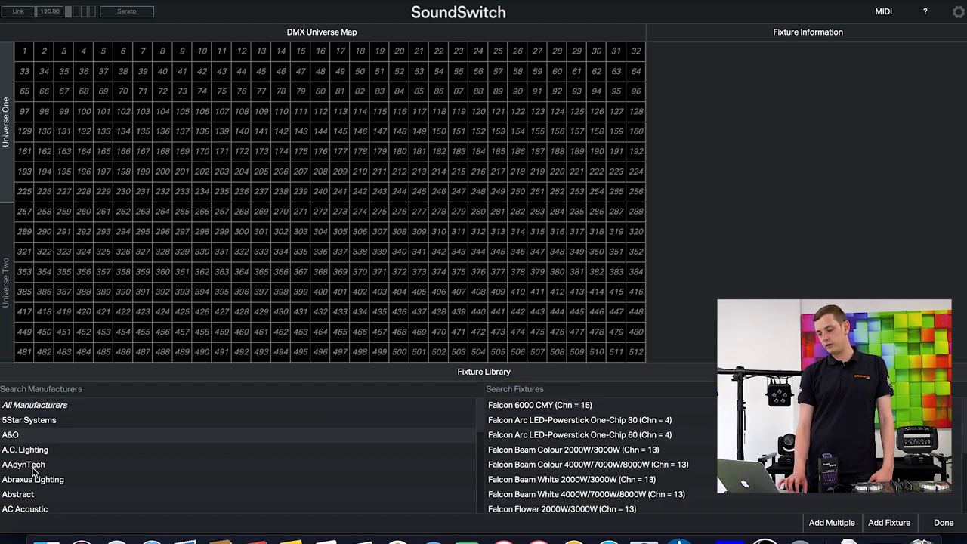
click(33, 466)
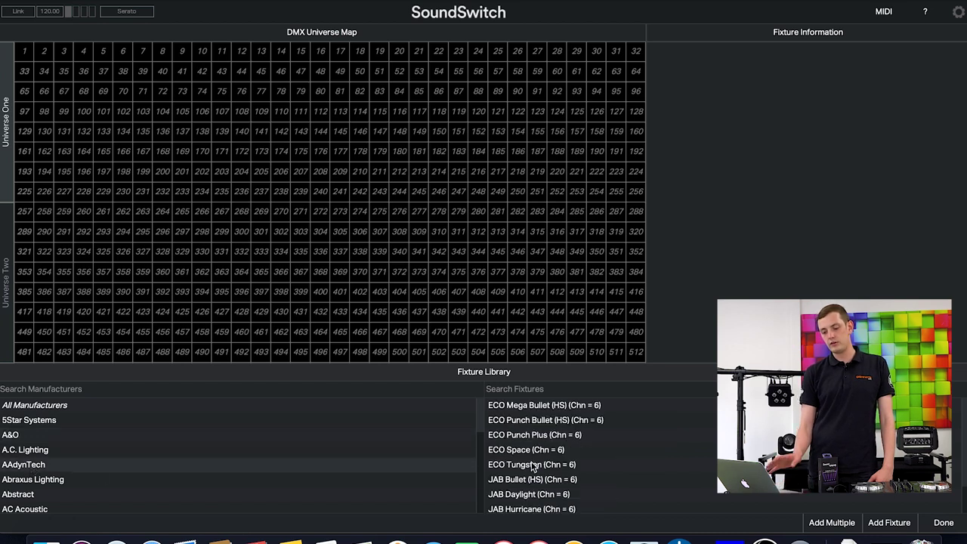
scroll(533, 466, down, 2)
scroll(533, 466, up, 2)
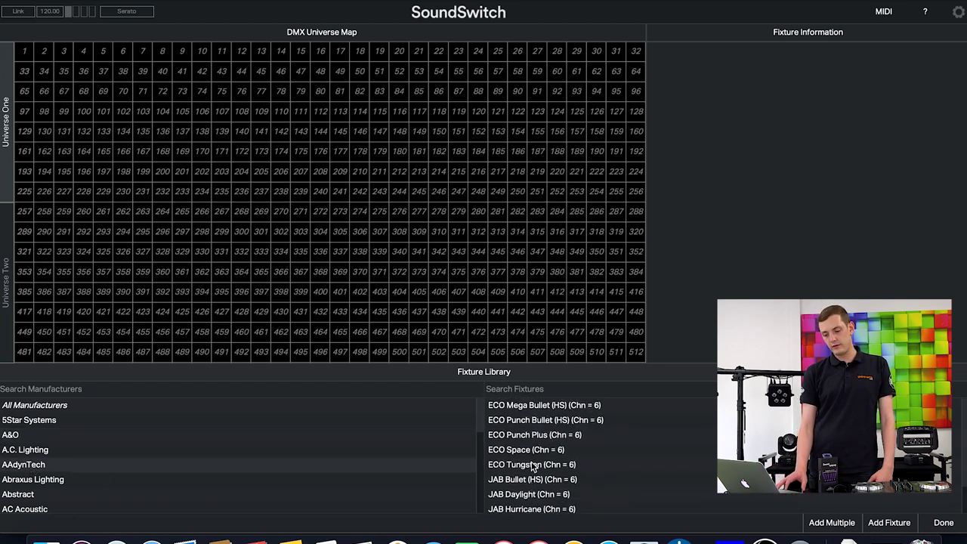
click(68, 408)
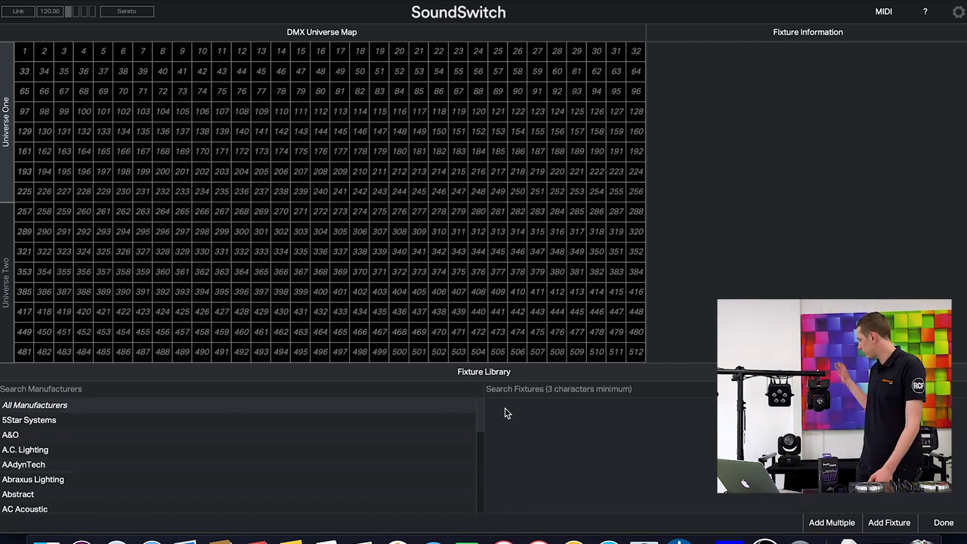
- Search fixtures for 'fusion sp' and select Fusion Spot MKII (EQLED008) Mode 3
click(511, 389)
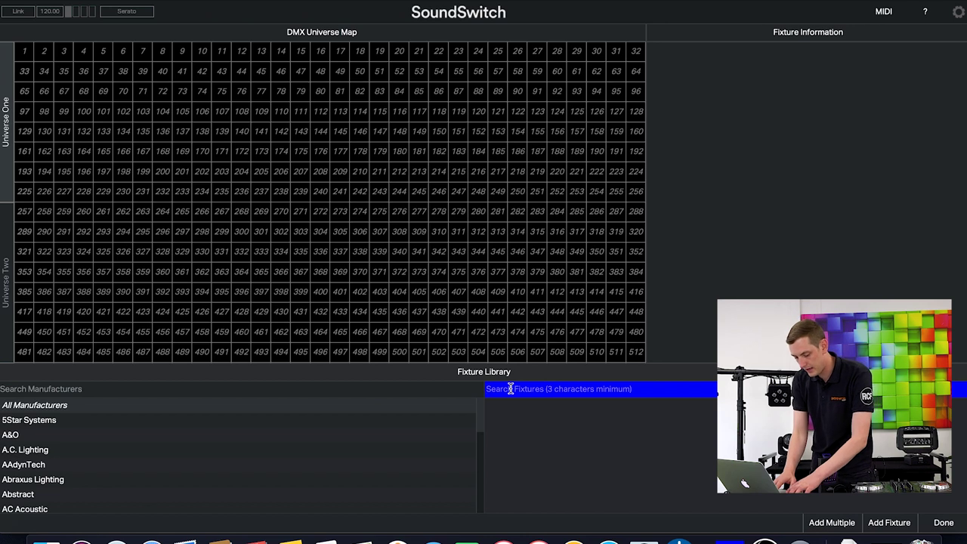
text(e)
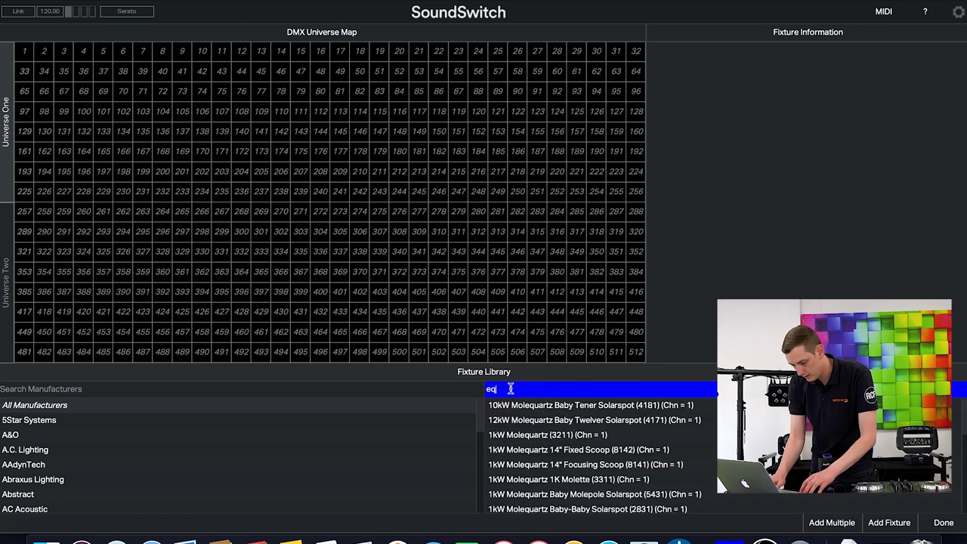
key(BackSpace)
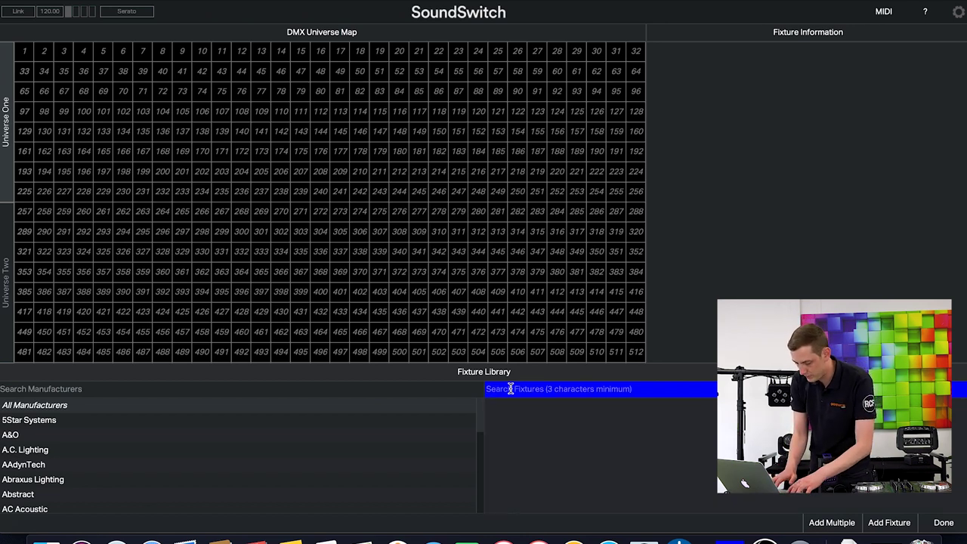
text(fusion spot)
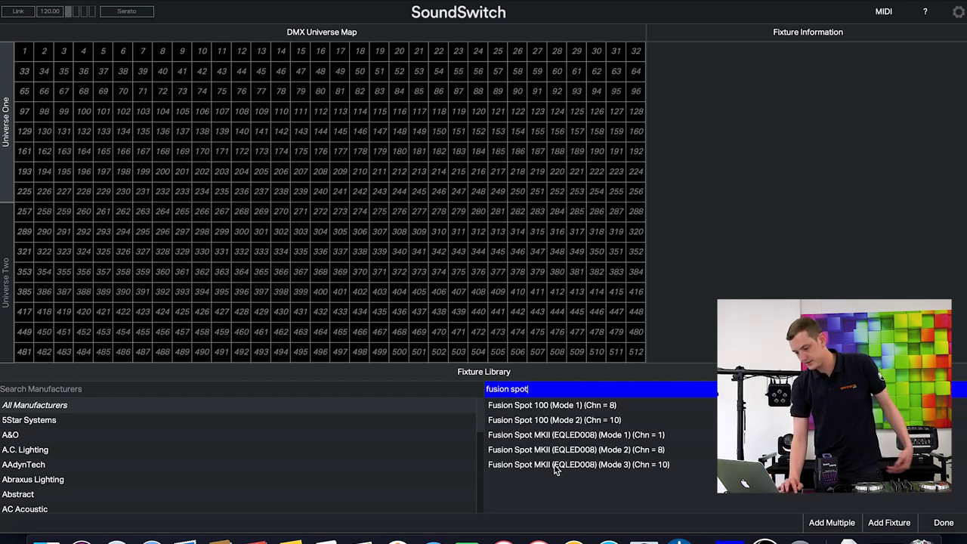
click(555, 469)
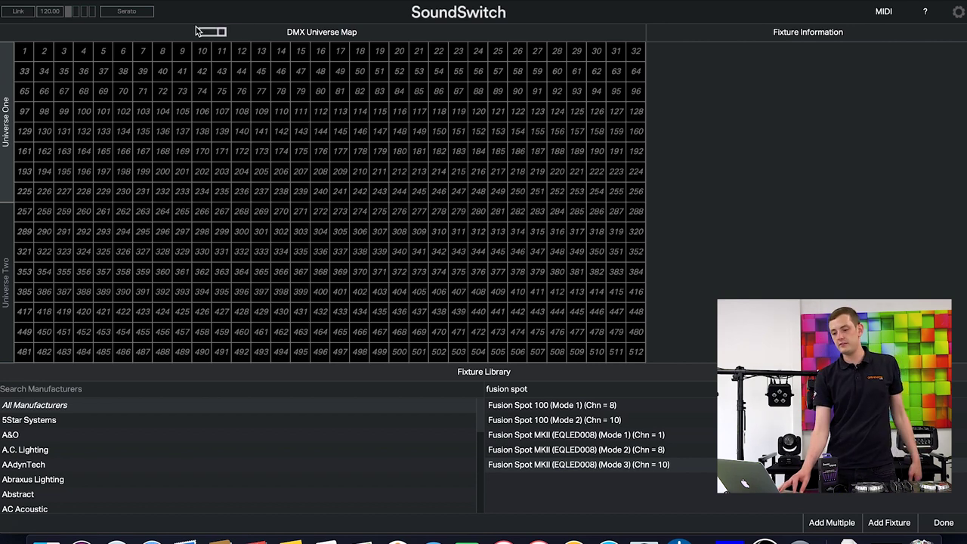
- Patch Fusion Spot MKII at DMX 1 and 11, then find 'line 5q5' and patch the 4-channel Slimline at 22
drag(34, 55, 20, 52)
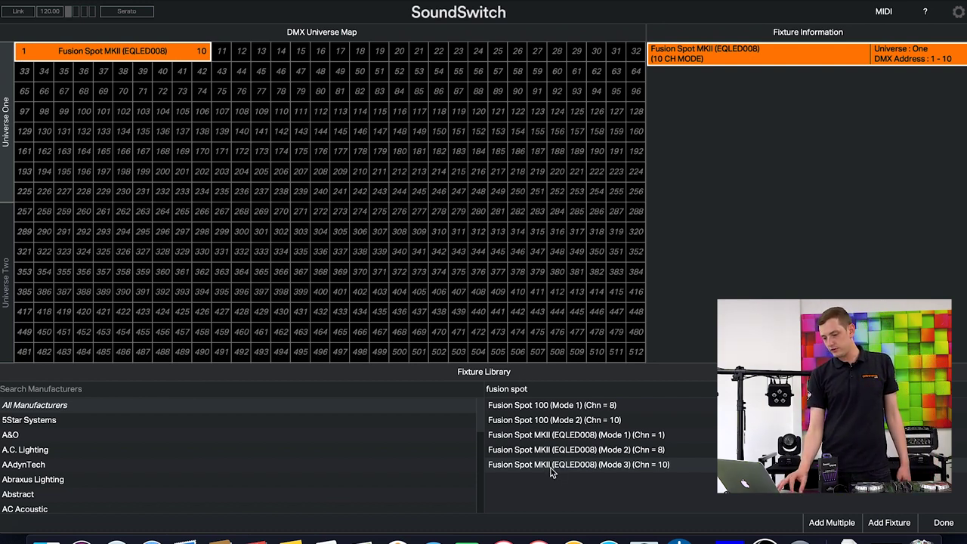
drag(225, 52, 222, 53)
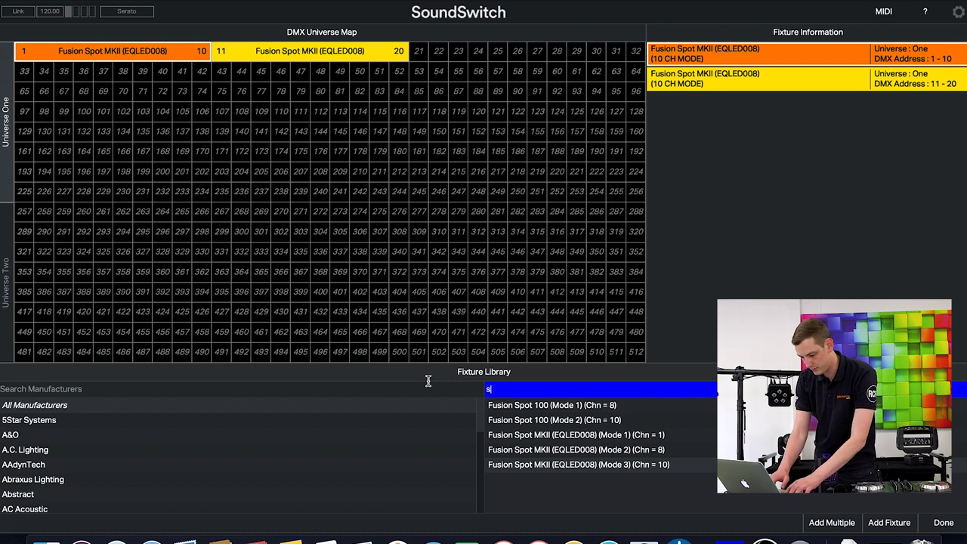
text(line)
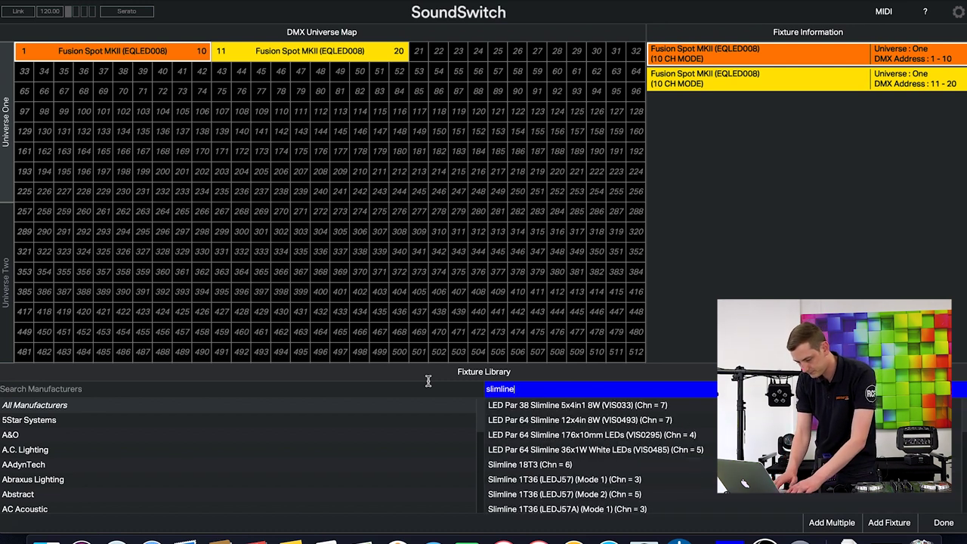
text( 5q5)
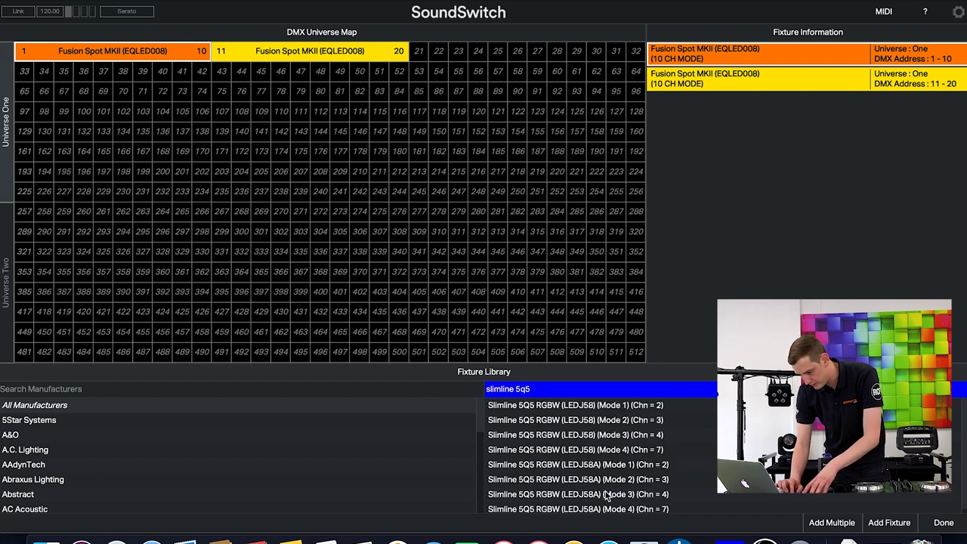
scroll(604, 495, down, 1)
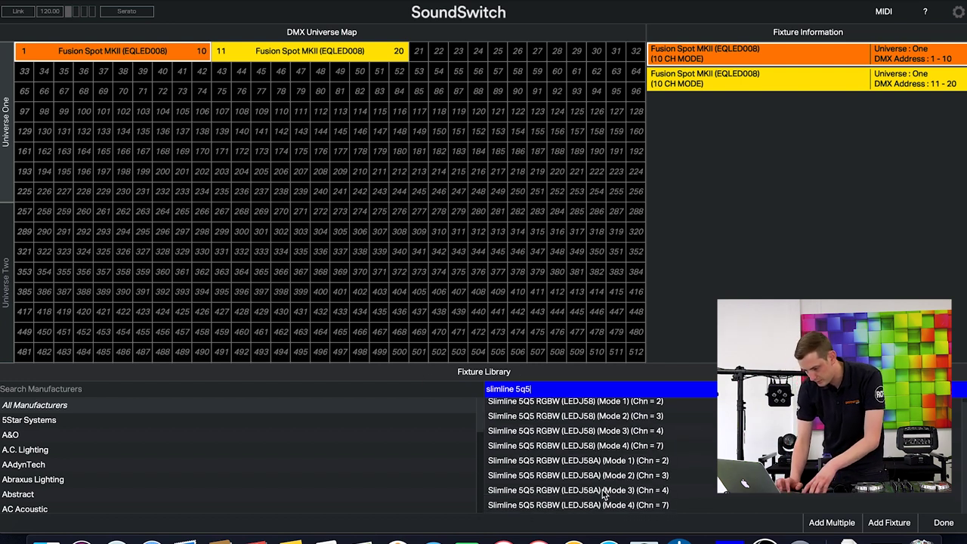
click(561, 491)
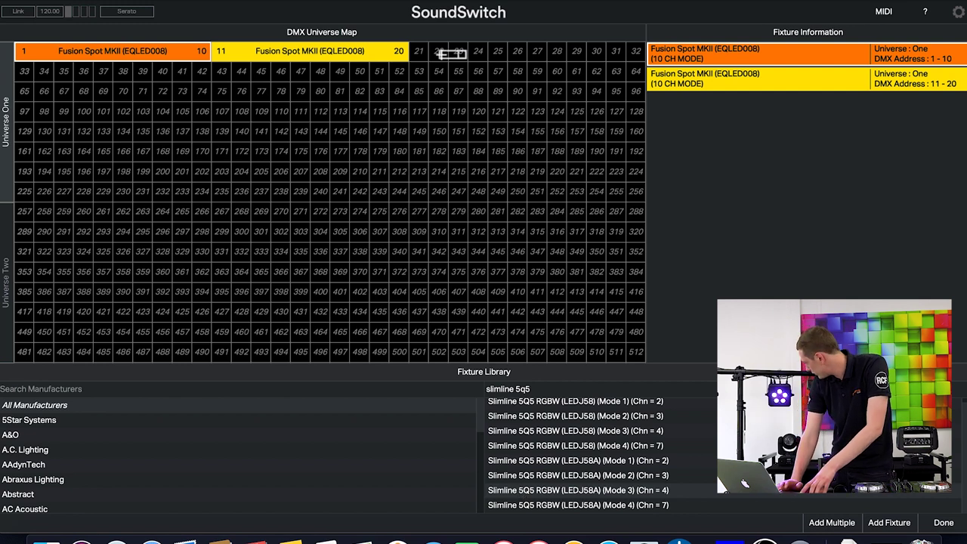
drag(438, 52, 435, 51)
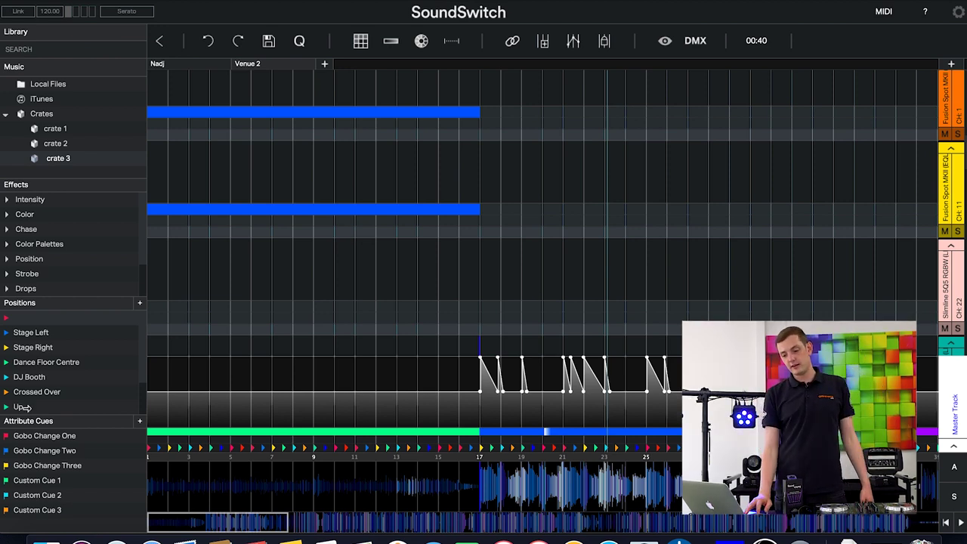
- In the Stage Left position, aim the yellow Fusion Spot up-left on the pan/tilt grid and centre the orange one
double_click(27, 338)
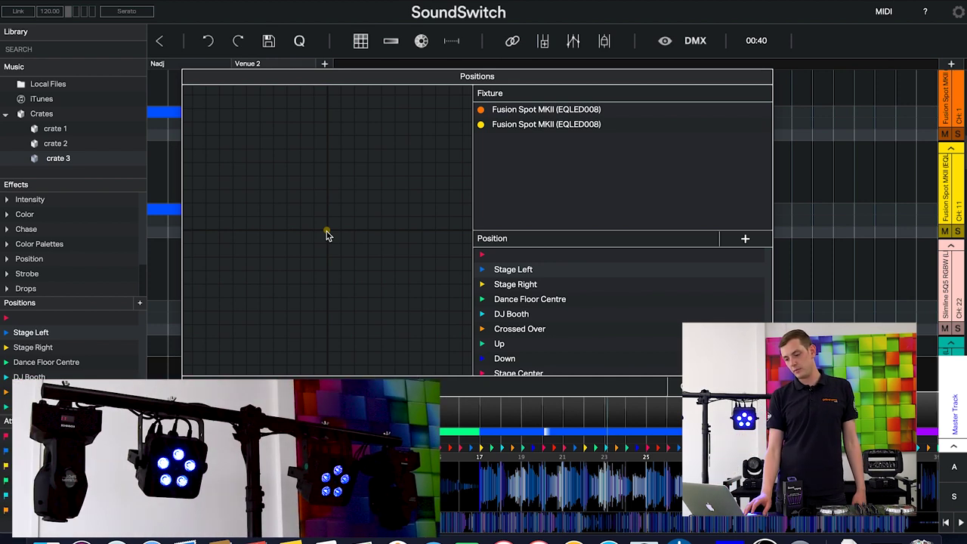
click(326, 232)
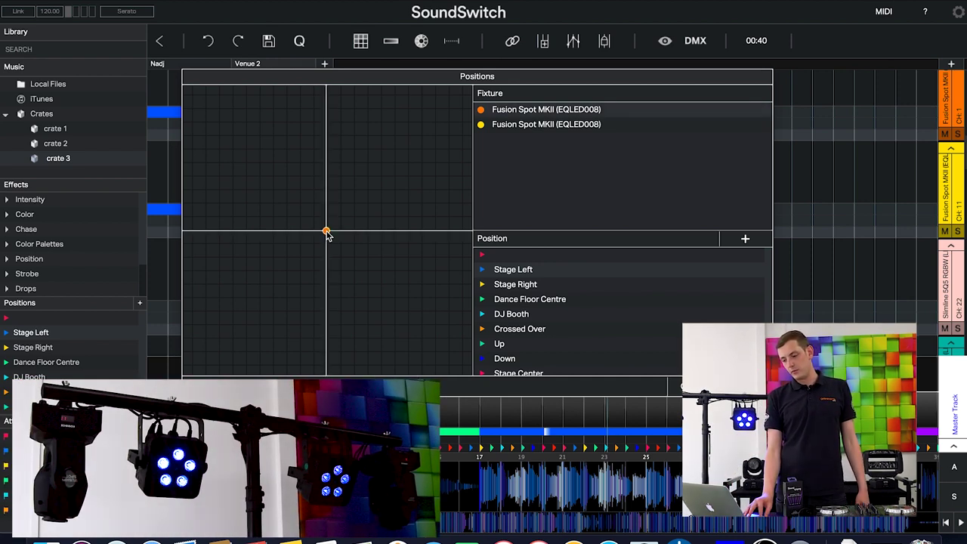
drag(326, 232, 318, 98)
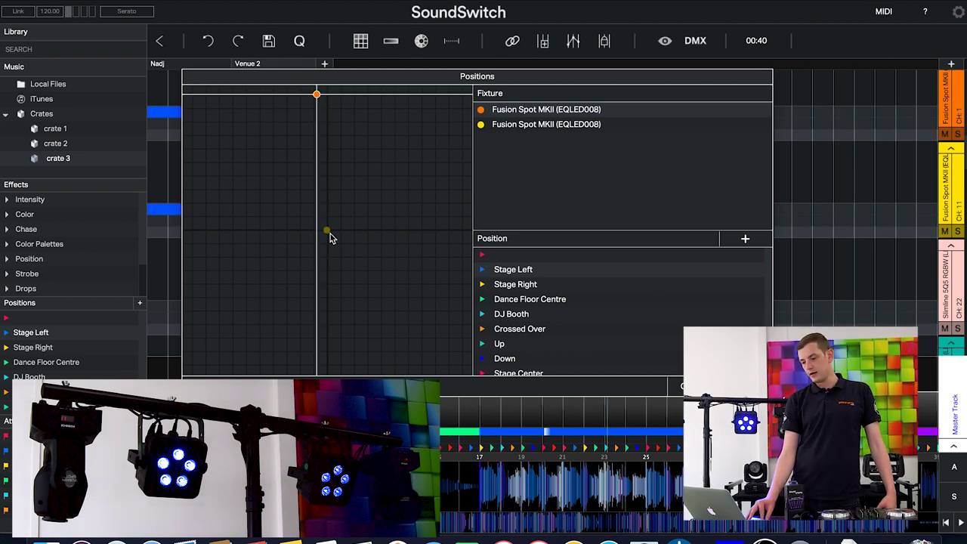
drag(328, 233, 320, 89)
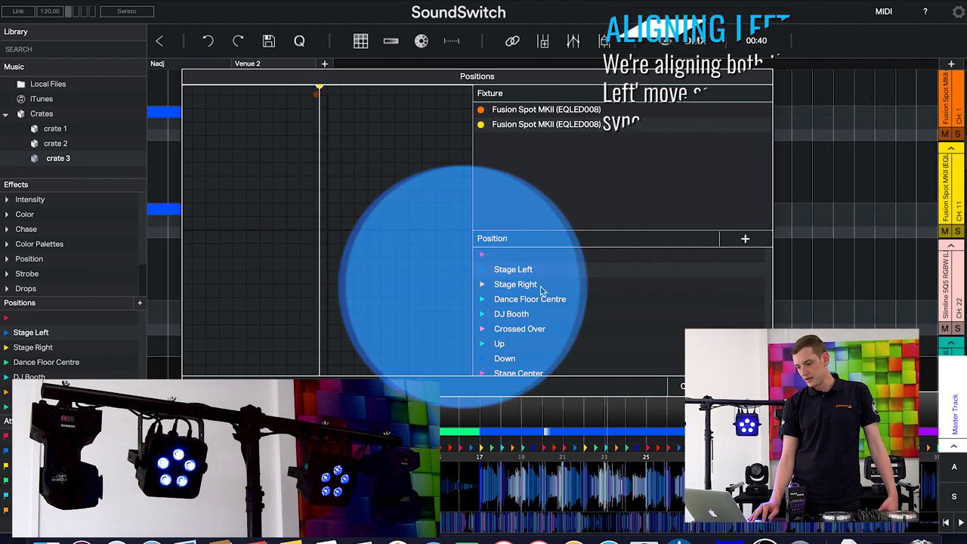
key(Down)
drag(326, 230, 238, 113)
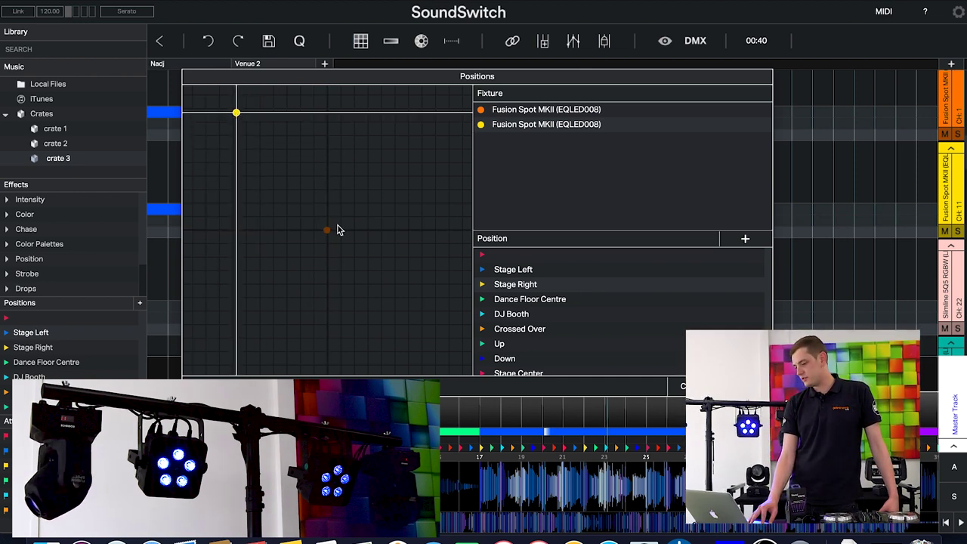
drag(325, 234, 304, 189)
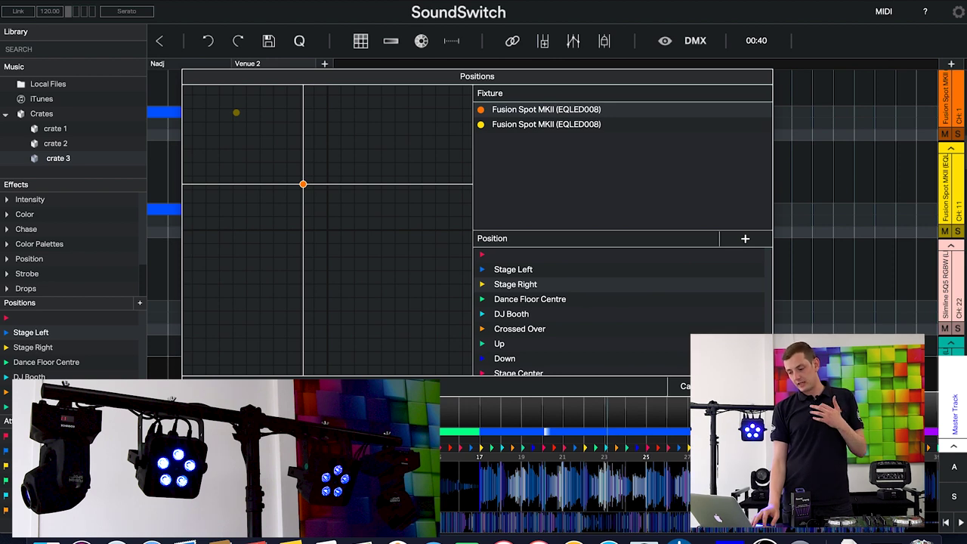
- Close the Positions editor, switch to the Nadj venue timeline, and set the playhead to 00:25
key(Escape)
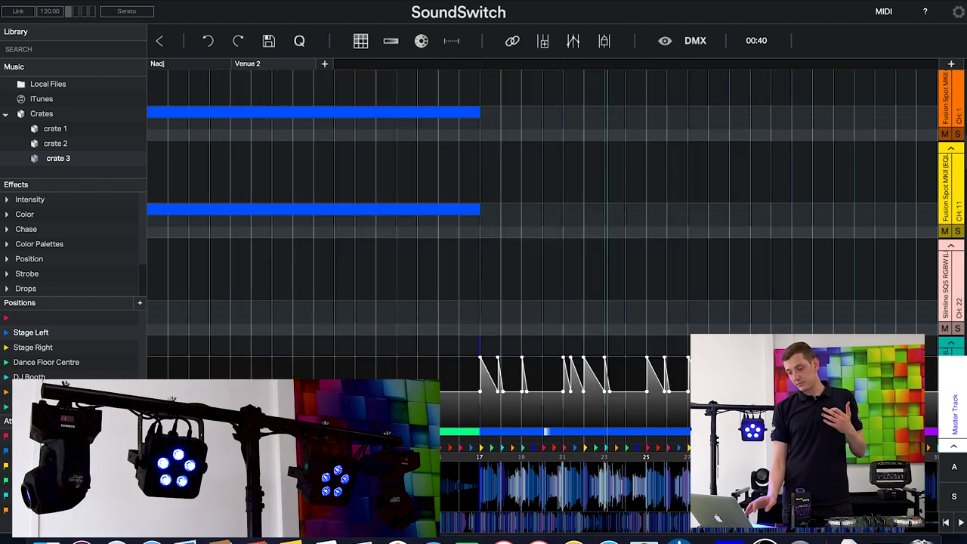
click(176, 65)
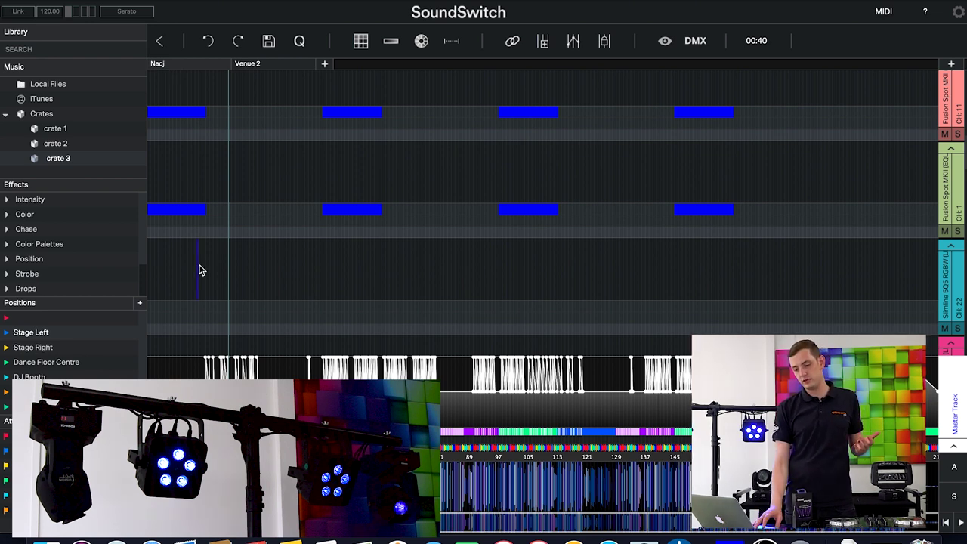
click(199, 269)
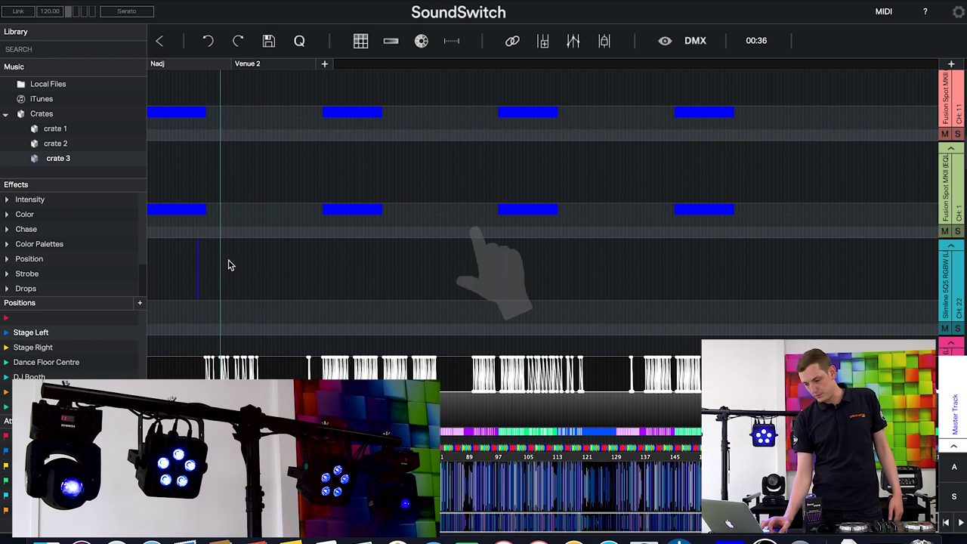
- Mark a CH 22 lane region ending at beat 17, apply an 88%–90% strobe ramp, and play it back
scroll(226, 262, up, 10)
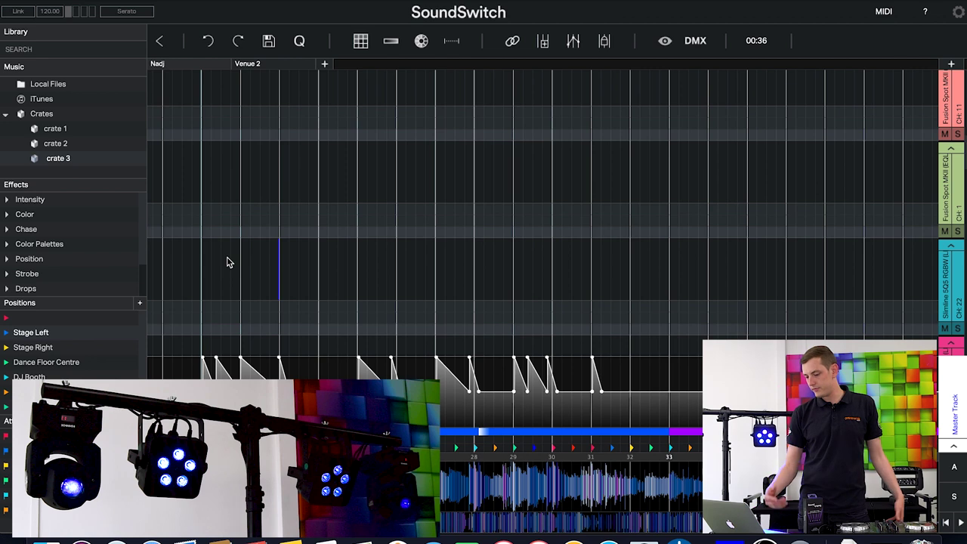
scroll(227, 262, left, 5)
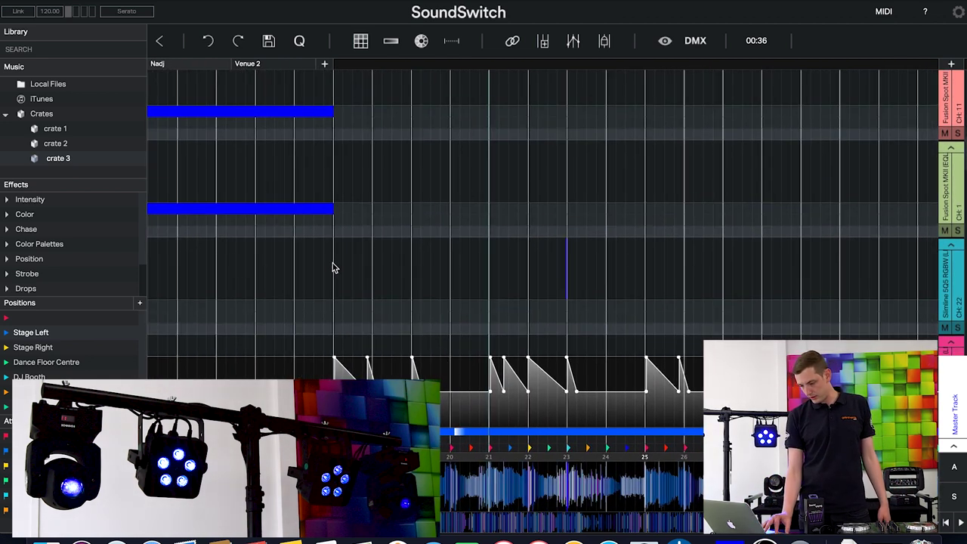
drag(336, 269, 568, 278)
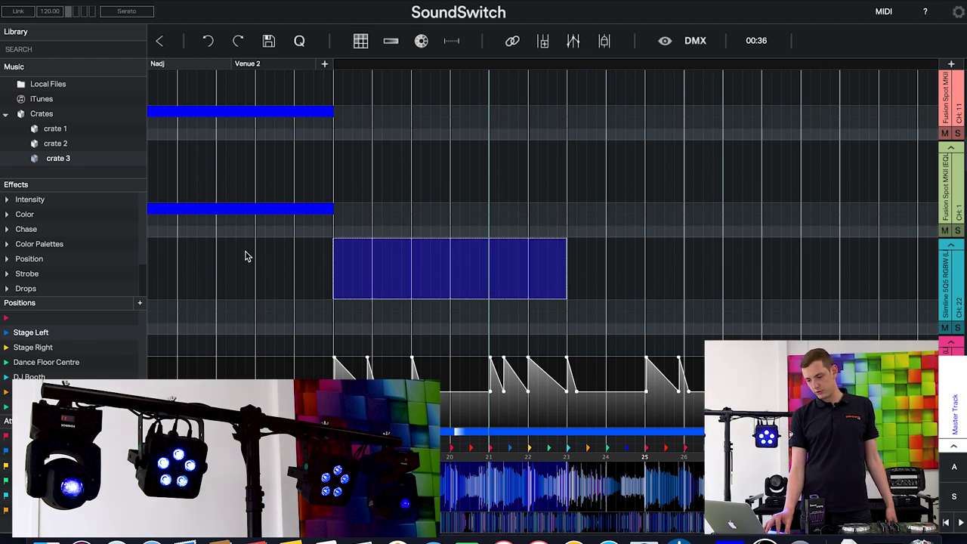
drag(218, 265, 331, 285)
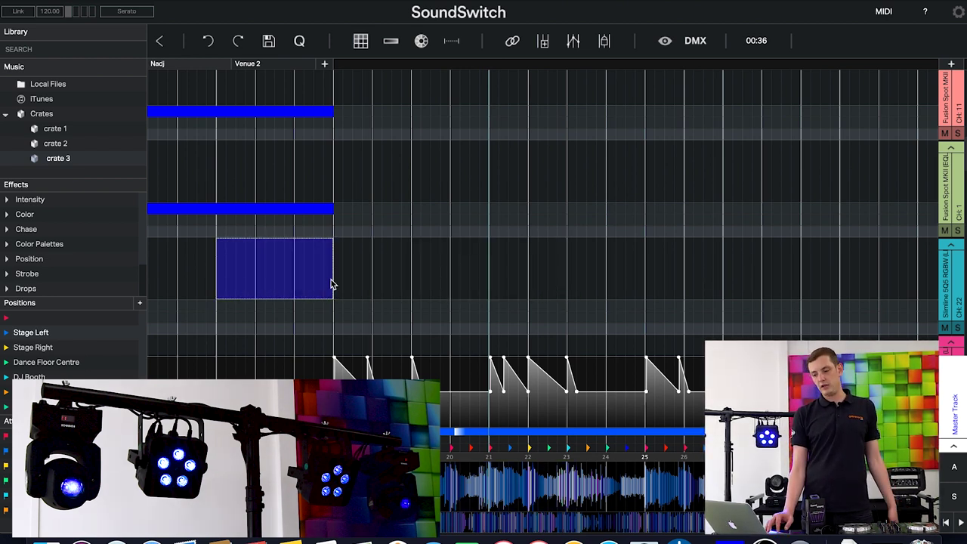
click(453, 43)
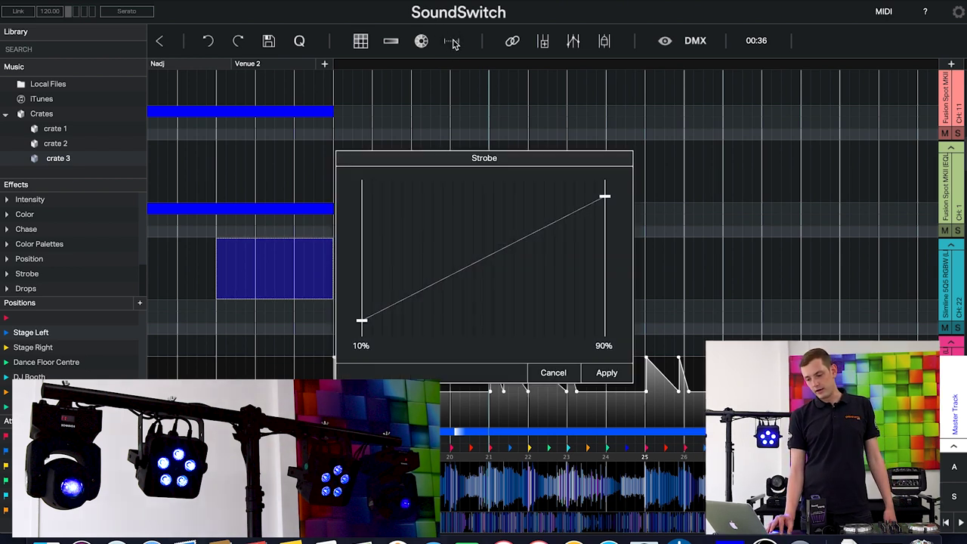
drag(364, 321, 358, 199)
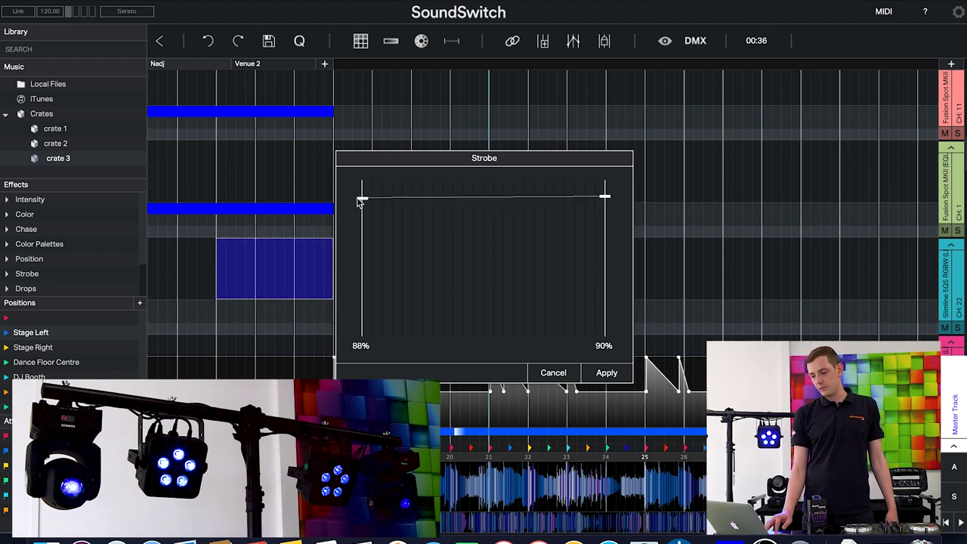
click(606, 374)
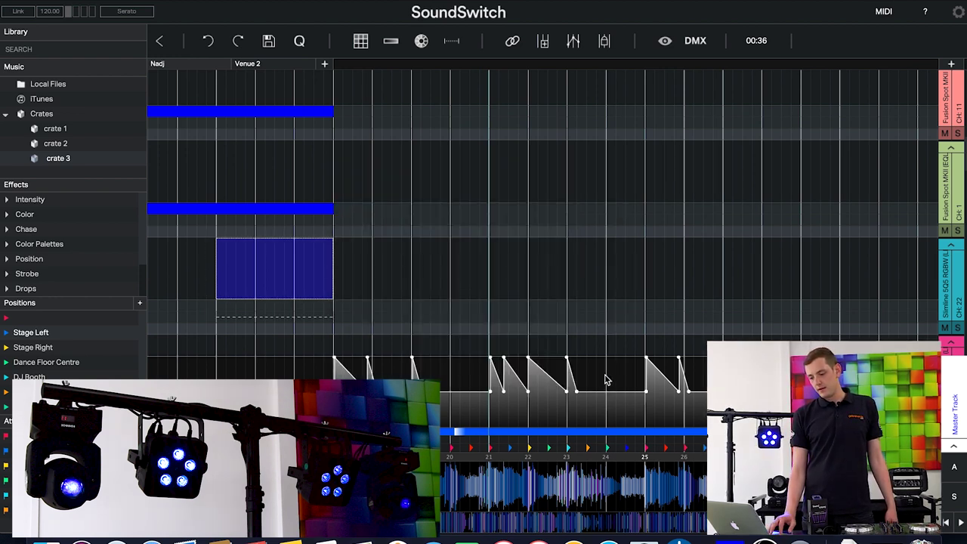
click(191, 280)
key(space)
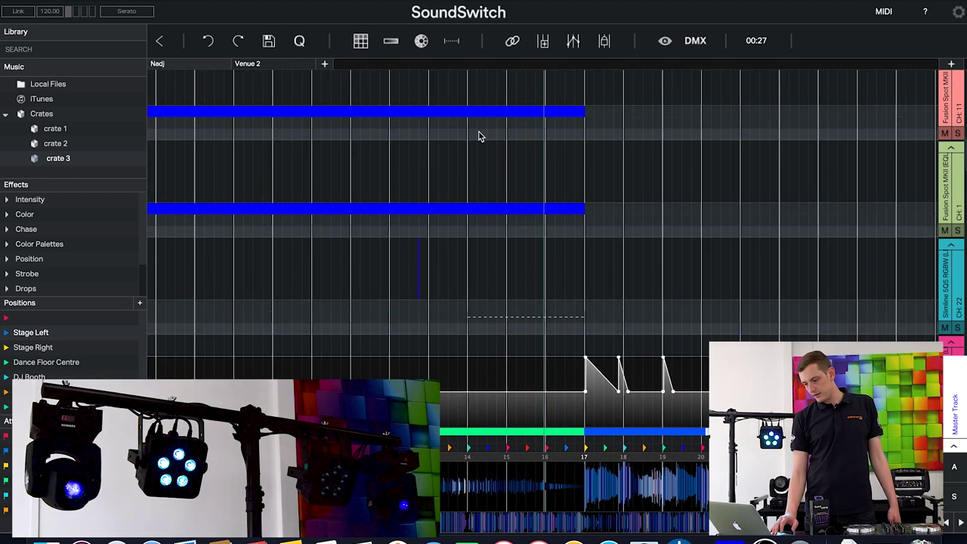
- Apply a 64%–90% strobe ramp to the master track over beats 14–17 and play from beat 14
click(416, 276)
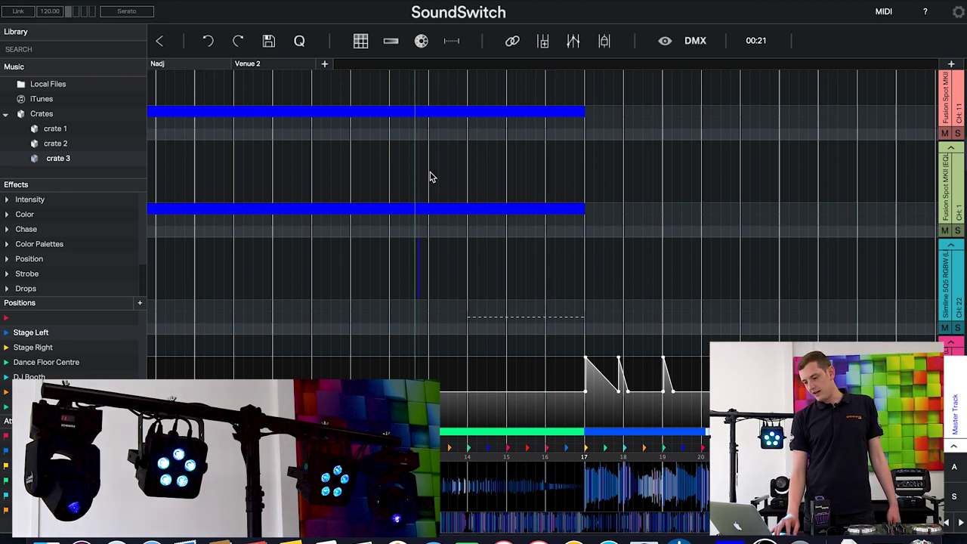
scroll(498, 261, down, 5)
scroll(499, 260, left, 1)
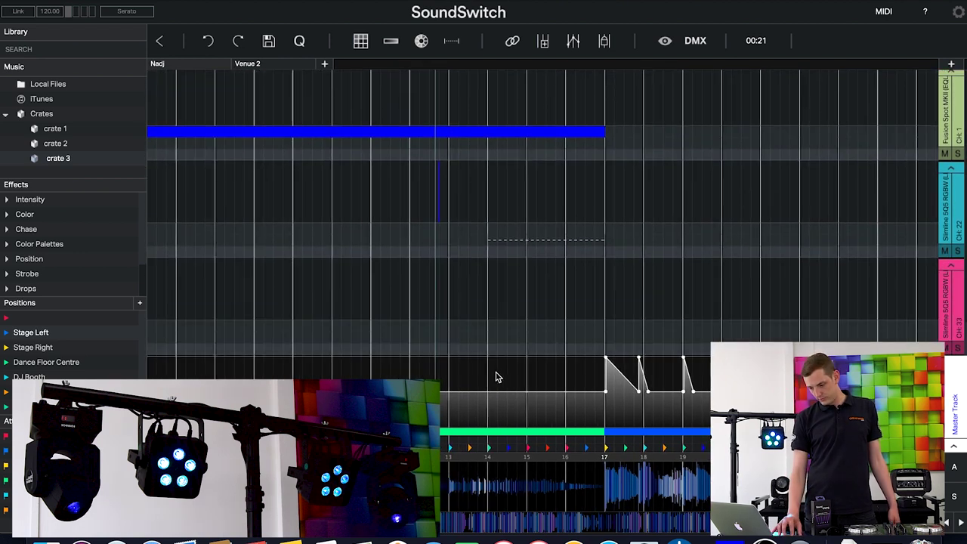
drag(490, 375, 606, 393)
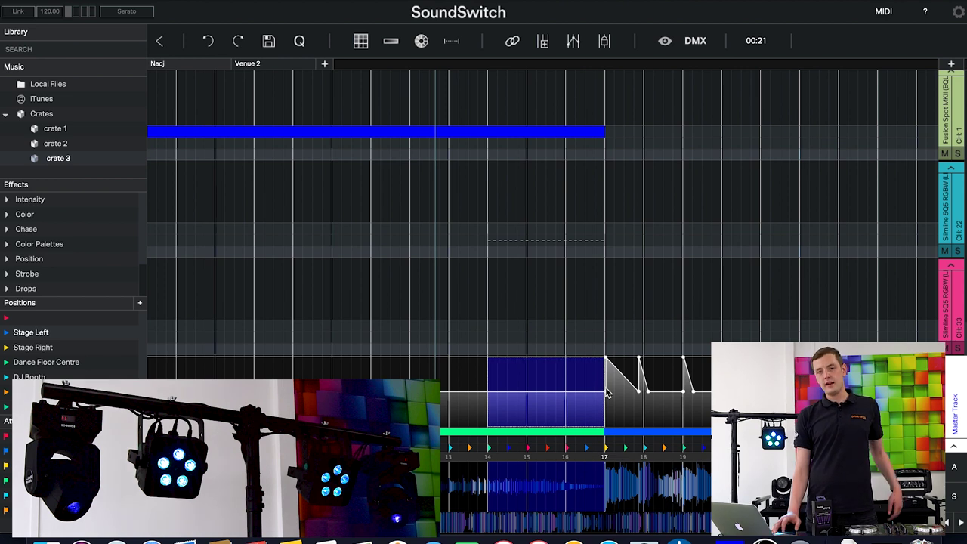
click(449, 41)
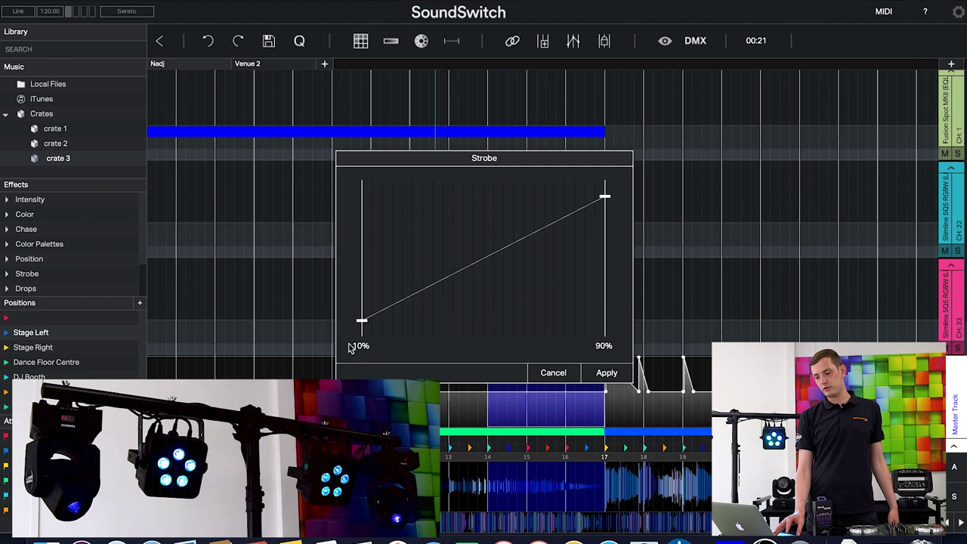
drag(362, 322, 362, 236)
click(606, 373)
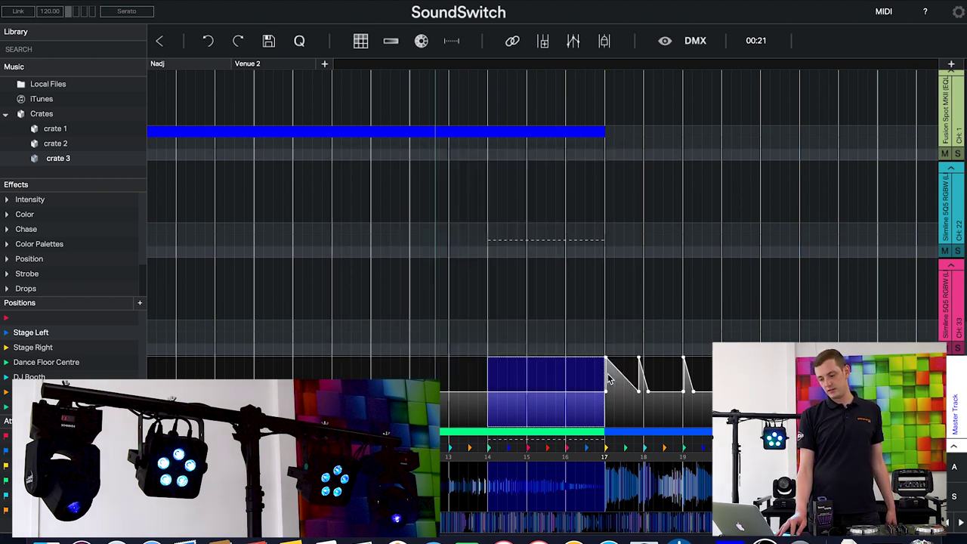
click(490, 306)
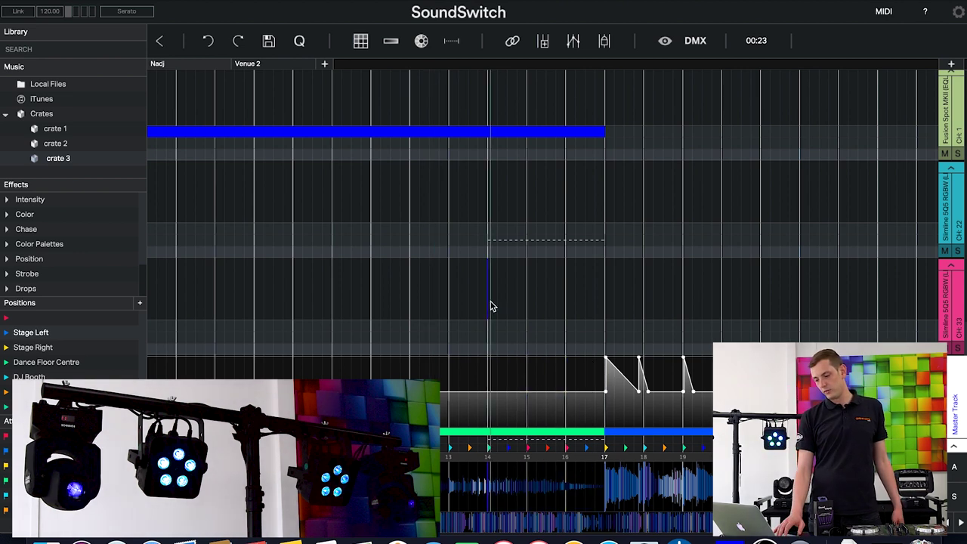
key(space)
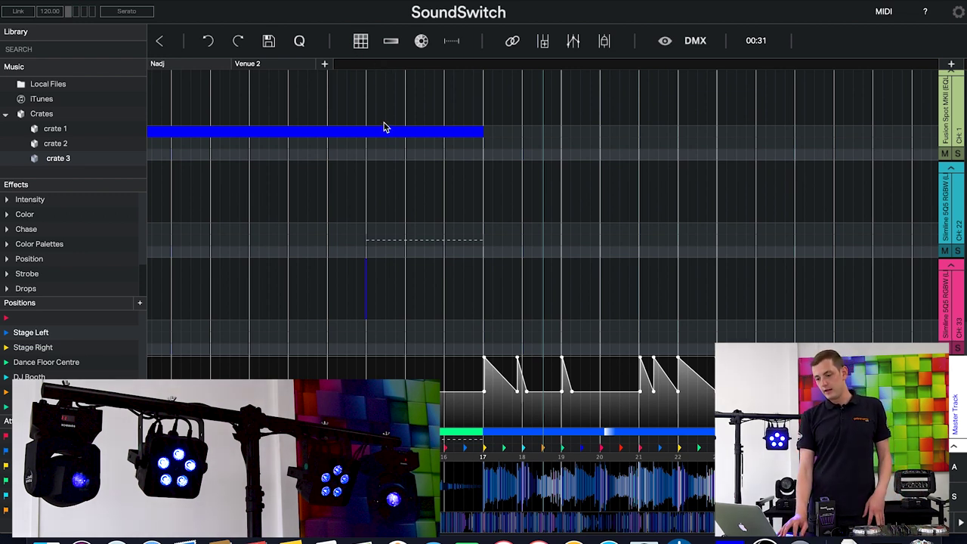
click(361, 42)
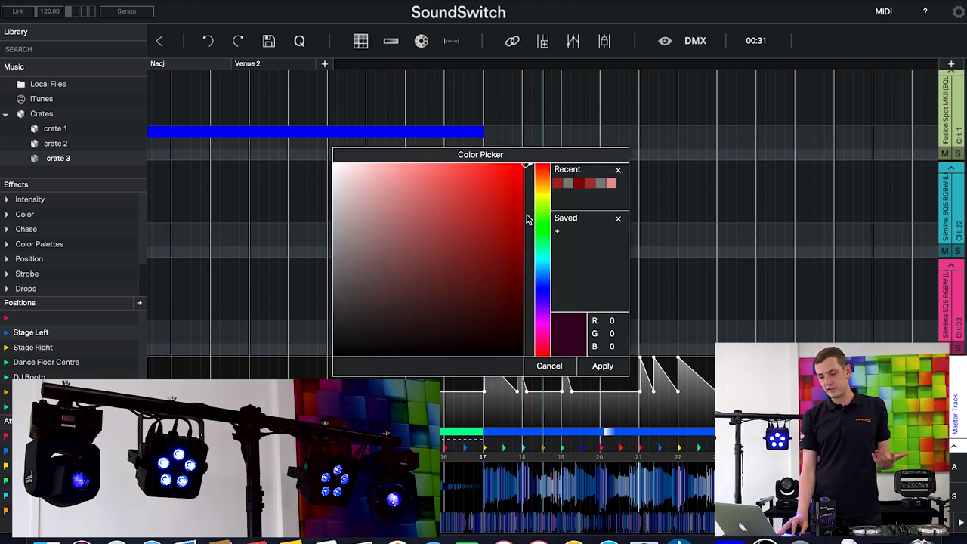
click(618, 368)
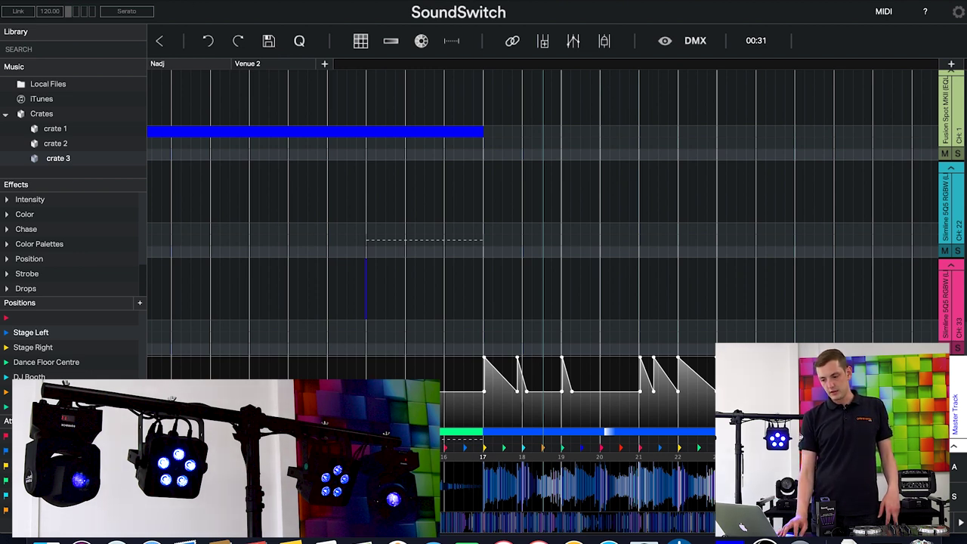
- Use Switch Mode from the top-left menu to enter Perform, then choose the Nadj venue circle
click(139, 3)
click(139, 7)
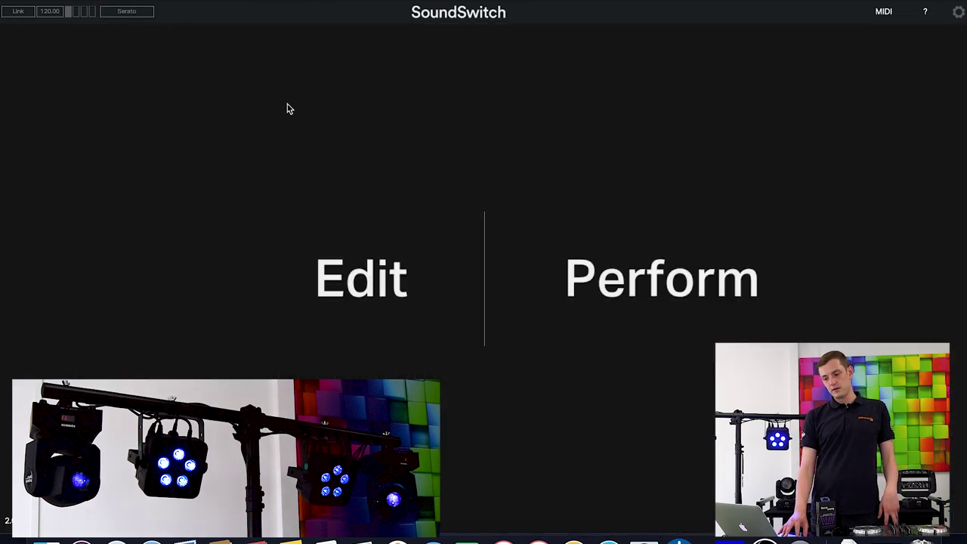
click(603, 275)
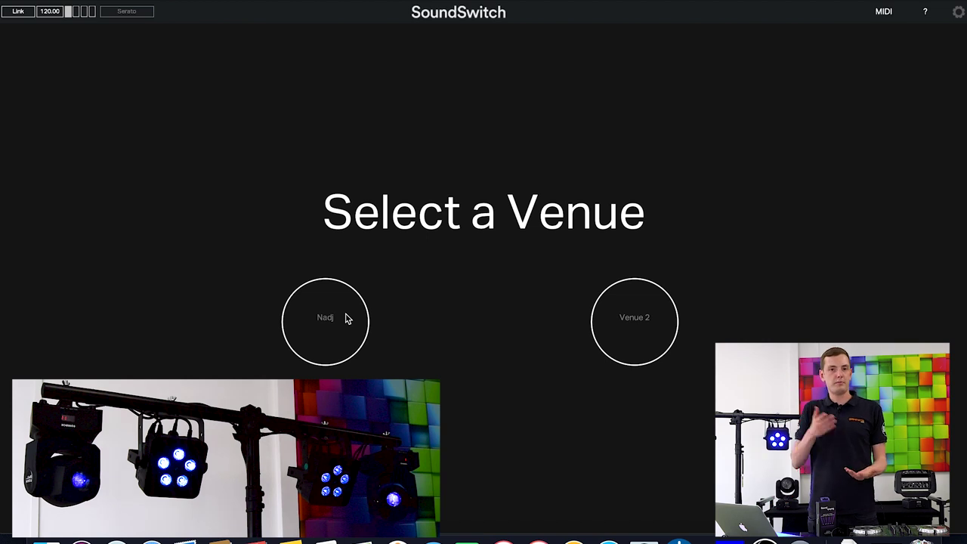
click(346, 318)
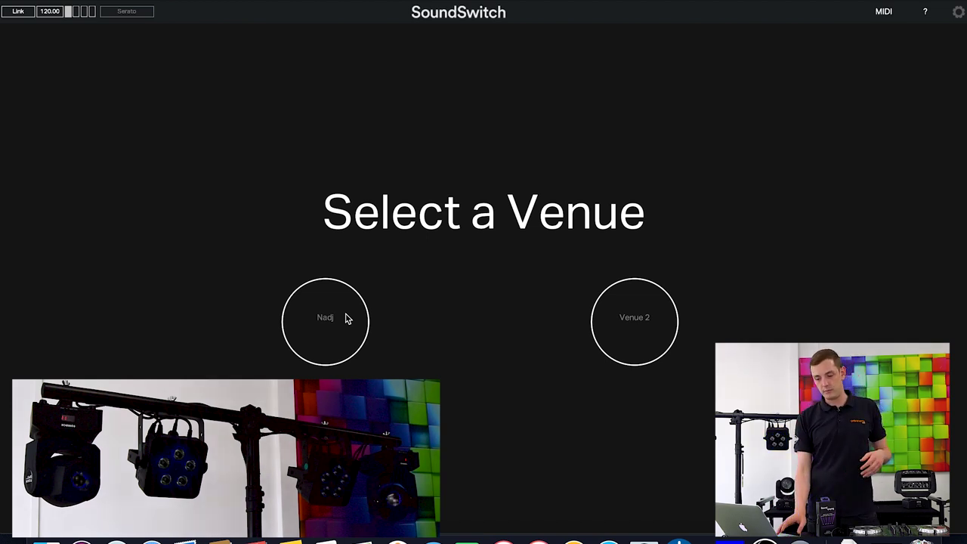